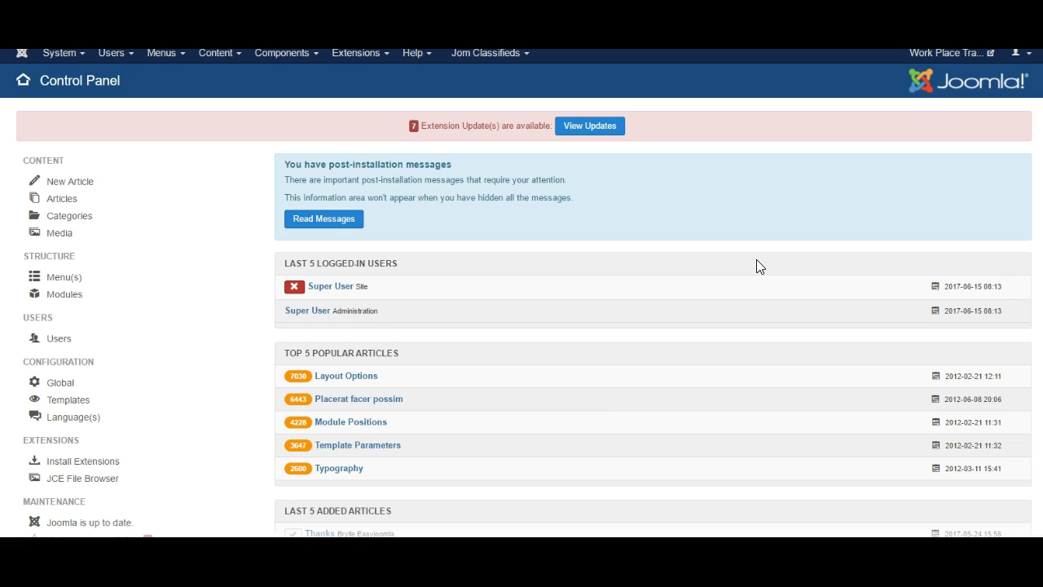
Open the list of all articles.
{"action": "left_click", "coordinate": [394, 163]}
{"action": "left_click", "coordinate": [224, 58]}
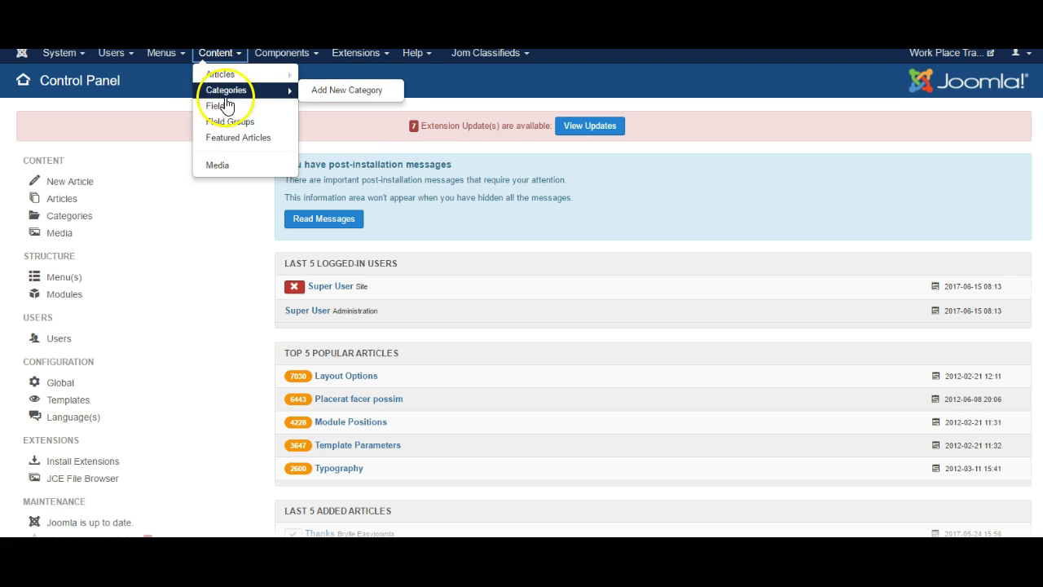
{"action": "left_click", "coordinate": [225, 75]}
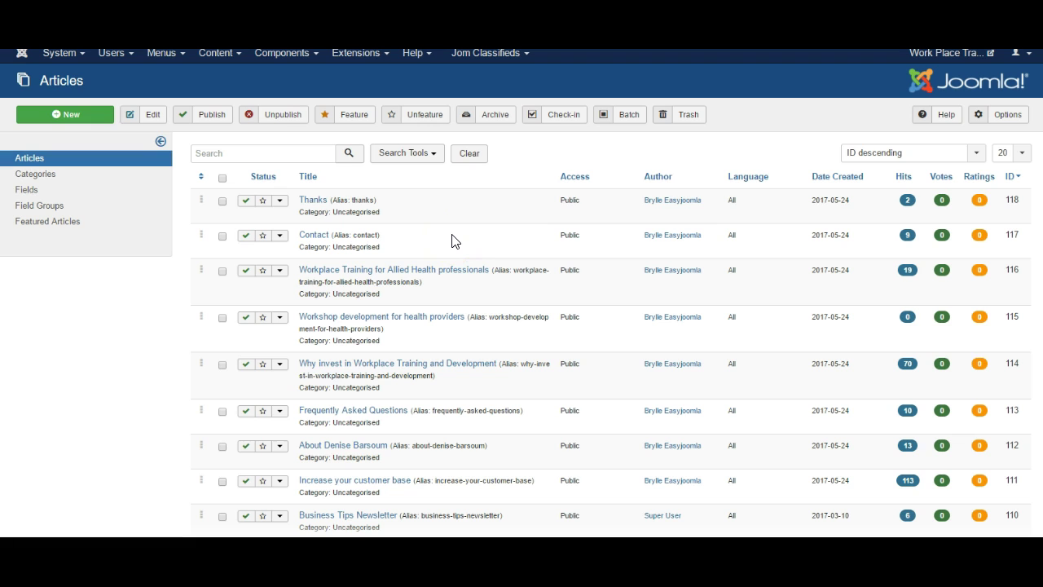
Create a new article category titled Blog, then save and close it.
{"action": "left_click", "coordinate": [217, 57]}
{"action": "left_click", "coordinate": [230, 94]}
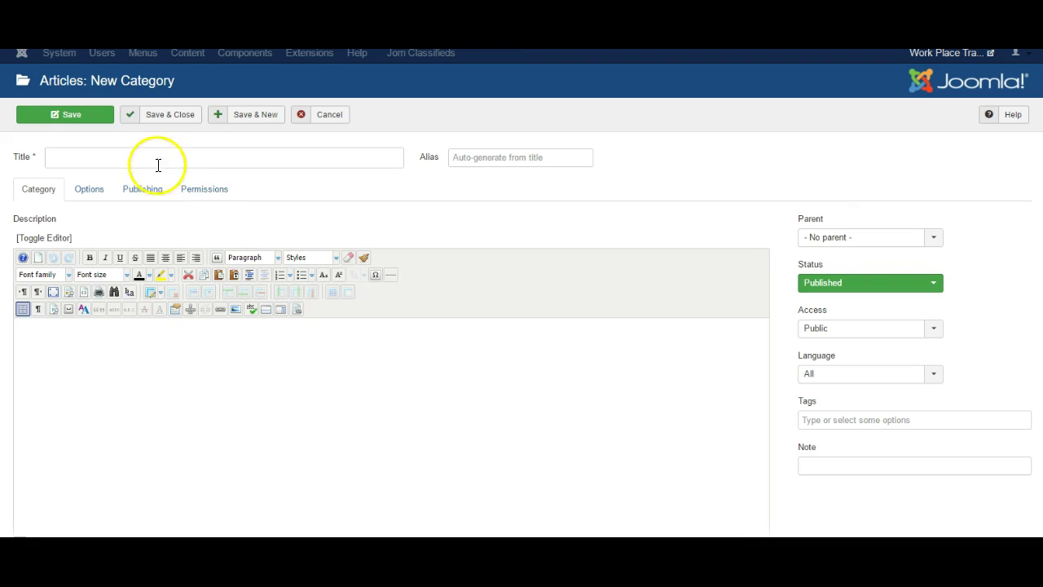
{"action": "left_click", "coordinate": [155, 158]}
{"action": "type", "text": "Blog"}
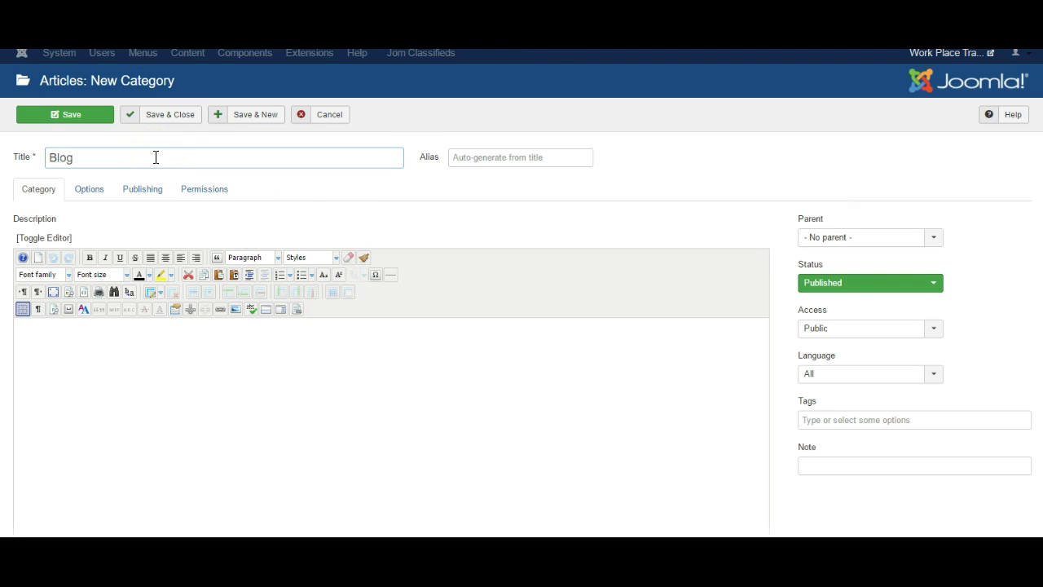
{"action": "left_click", "coordinate": [170, 114]}
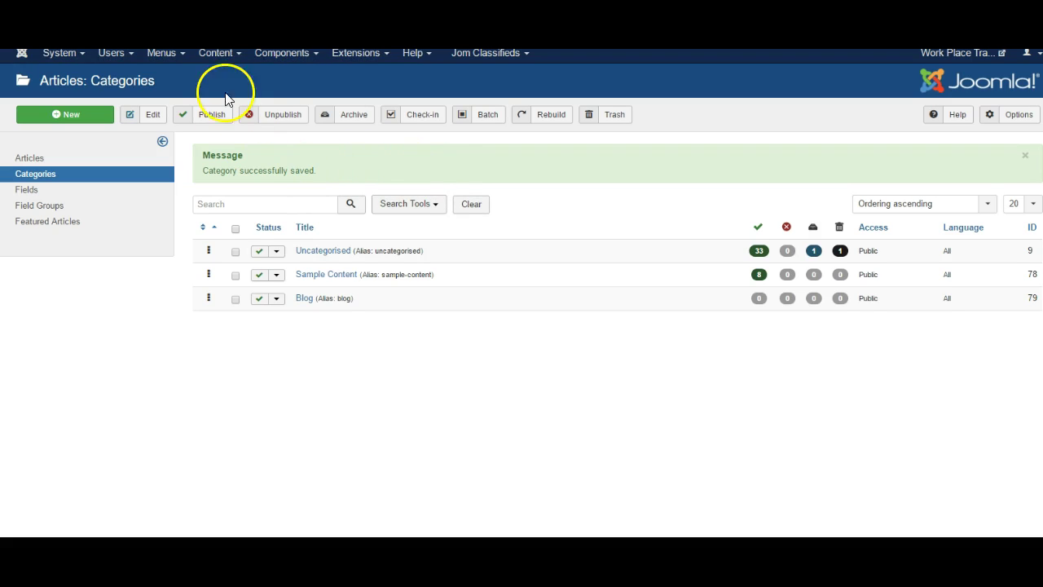
Start a new article titled Test and fill its body with three short paragraphs of placeholder text.
{"action": "left_click", "coordinate": [219, 54]}
{"action": "mouse_move", "coordinate": [227, 79]}
{"action": "left_click", "coordinate": [345, 74]}
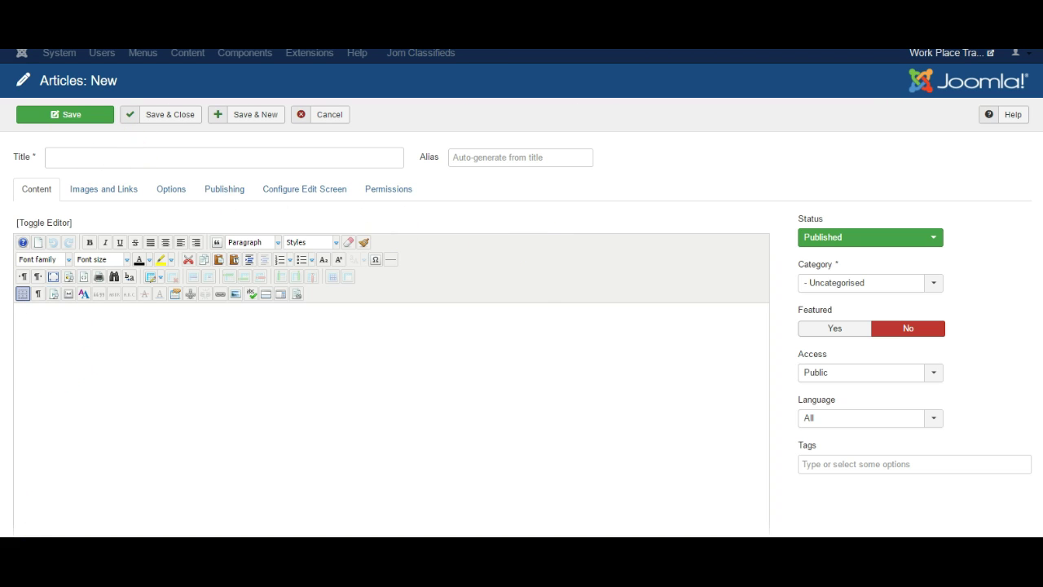
{"action": "left_click", "coordinate": [106, 157]}
{"action": "type", "text": "Test"}
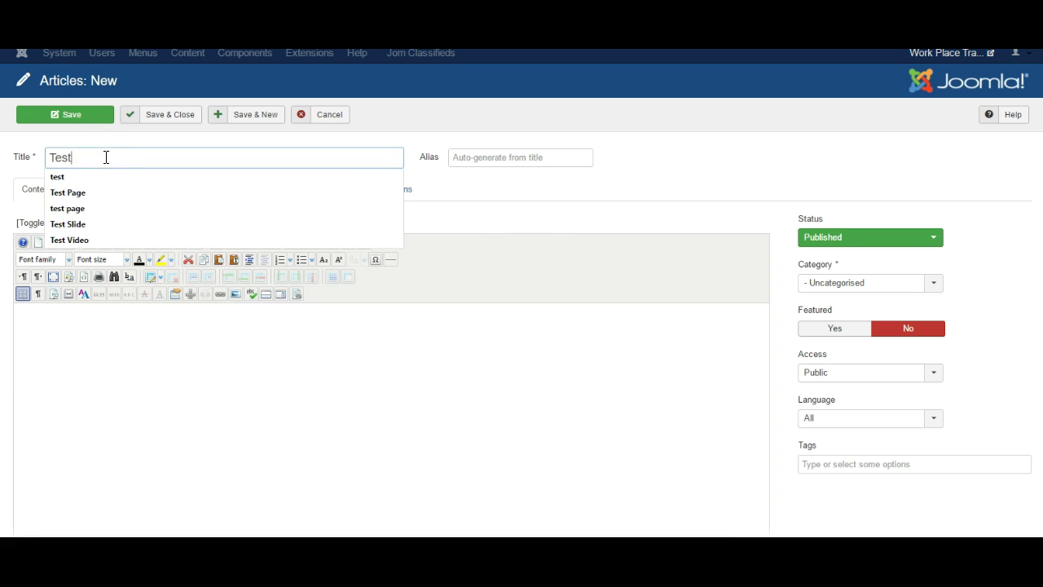
{"action": "left_click", "coordinate": [135, 314]}
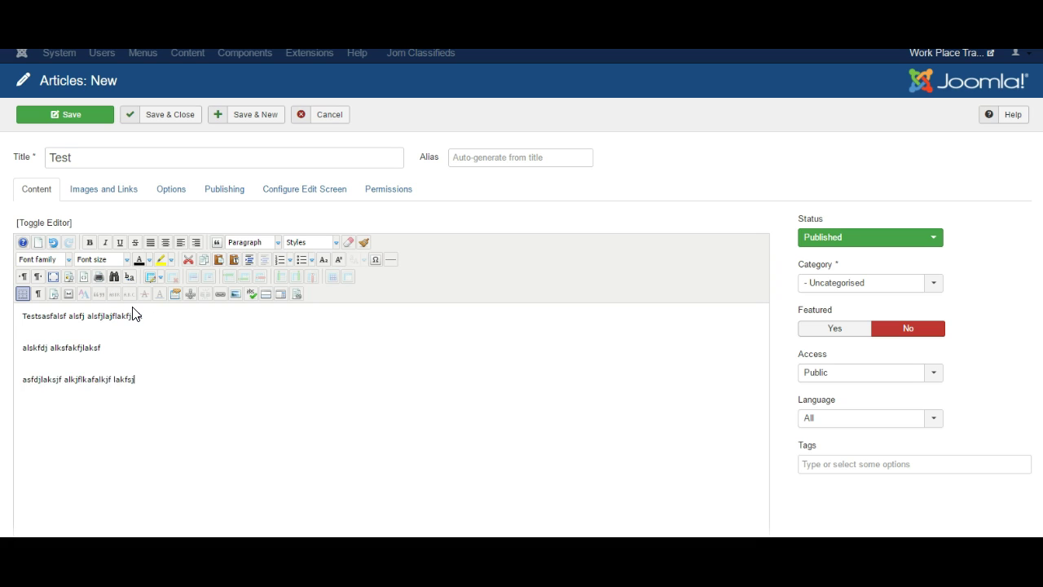
Insert a Read More break after the article's first paragraph and assign the article to the Blog category.
{"action": "left_click", "coordinate": [154, 328]}
{"action": "left_click", "coordinate": [265, 295]}
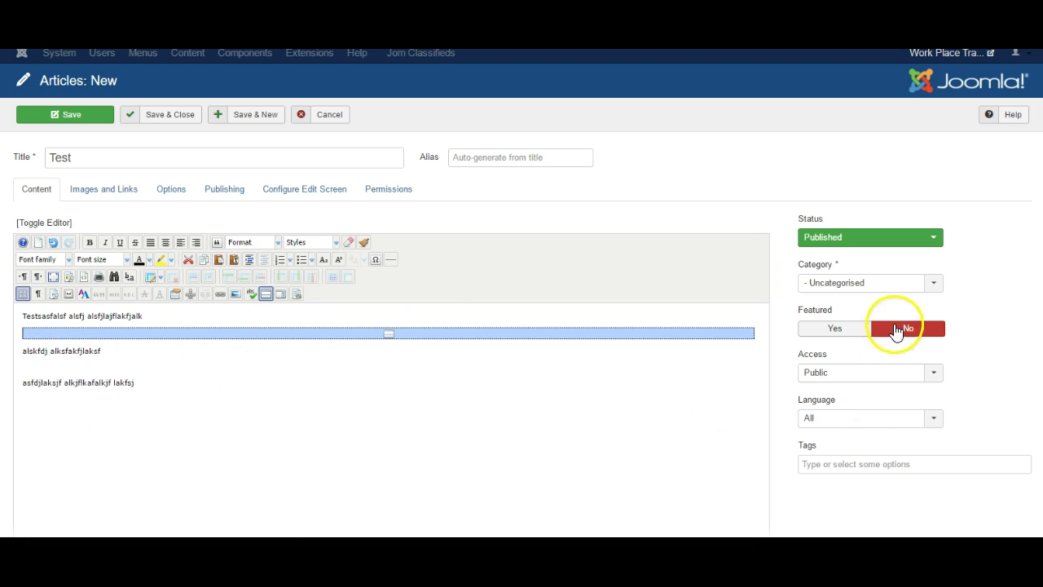
{"action": "left_click", "coordinate": [881, 294]}
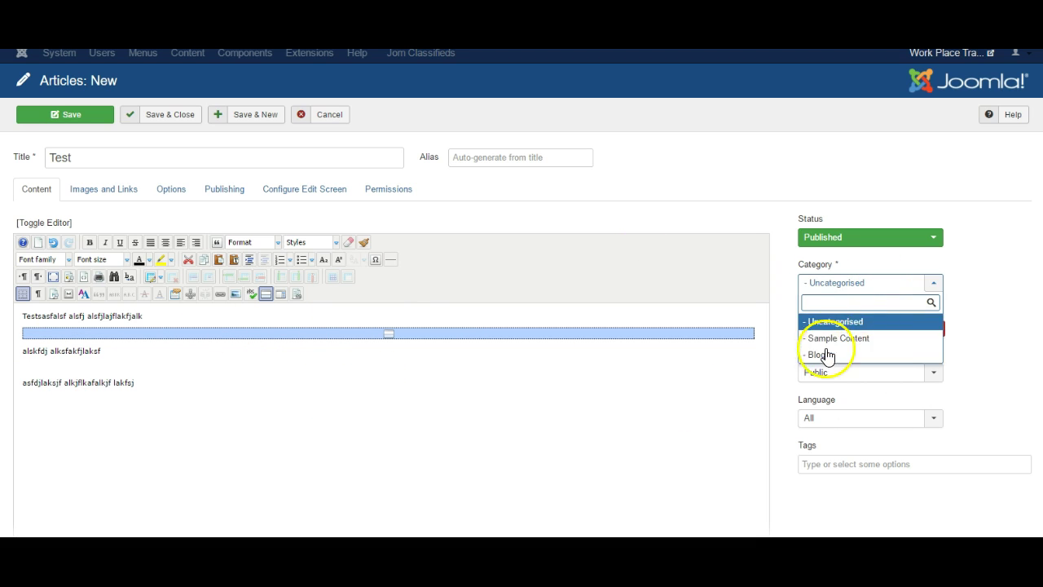
{"action": "left_click", "coordinate": [824, 355]}
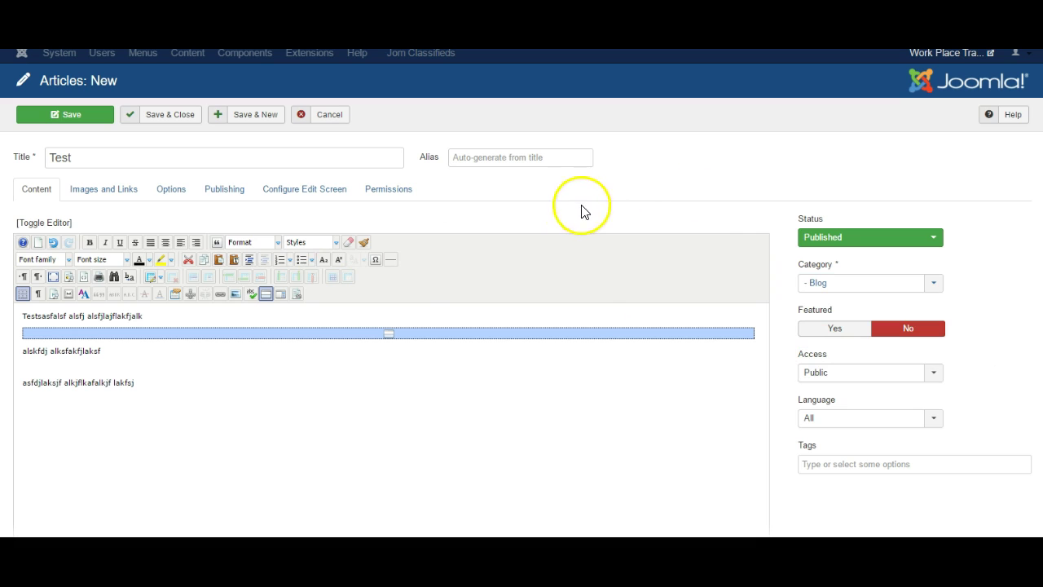
Set the article's intro image to the depositphotos_23014648 stock photo from the root image folder.
{"action": "left_click", "coordinate": [114, 196]}
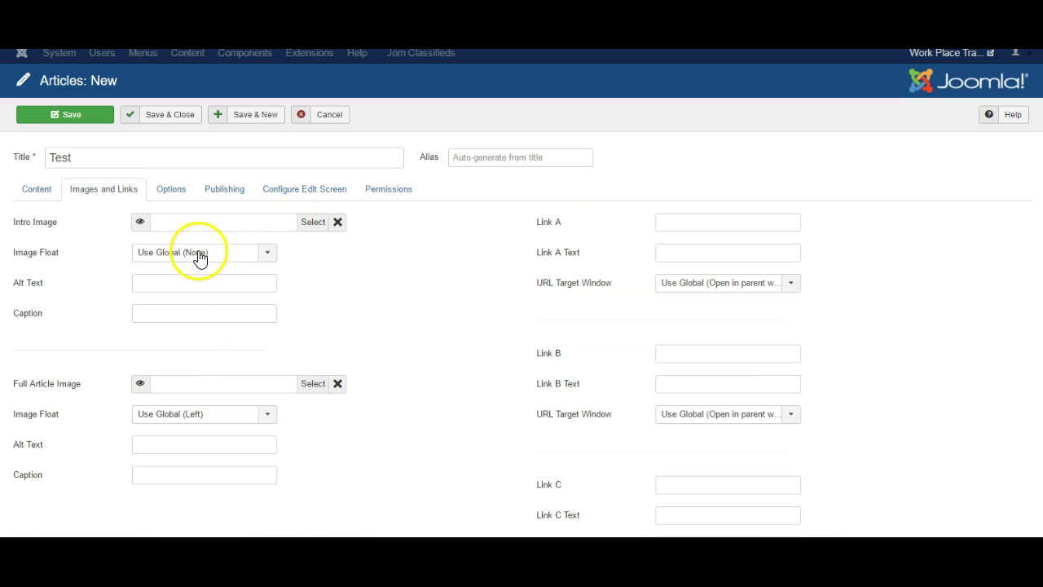
{"action": "left_click", "coordinate": [307, 226]}
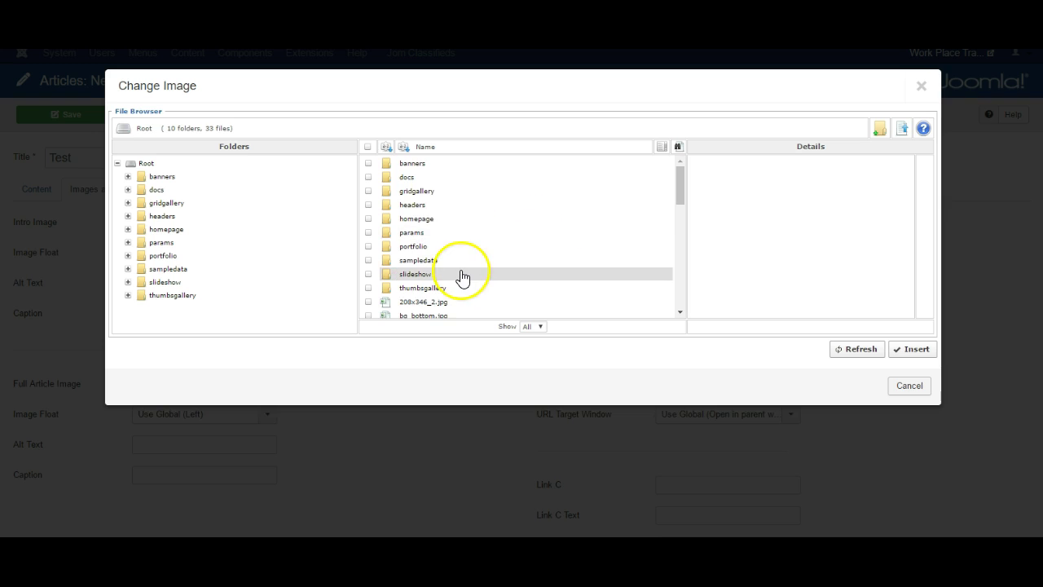
{"action": "scroll", "coordinate": [456, 280], "scroll_direction": "down", "scroll_amount": 2}
{"action": "left_click", "coordinate": [447, 278]}
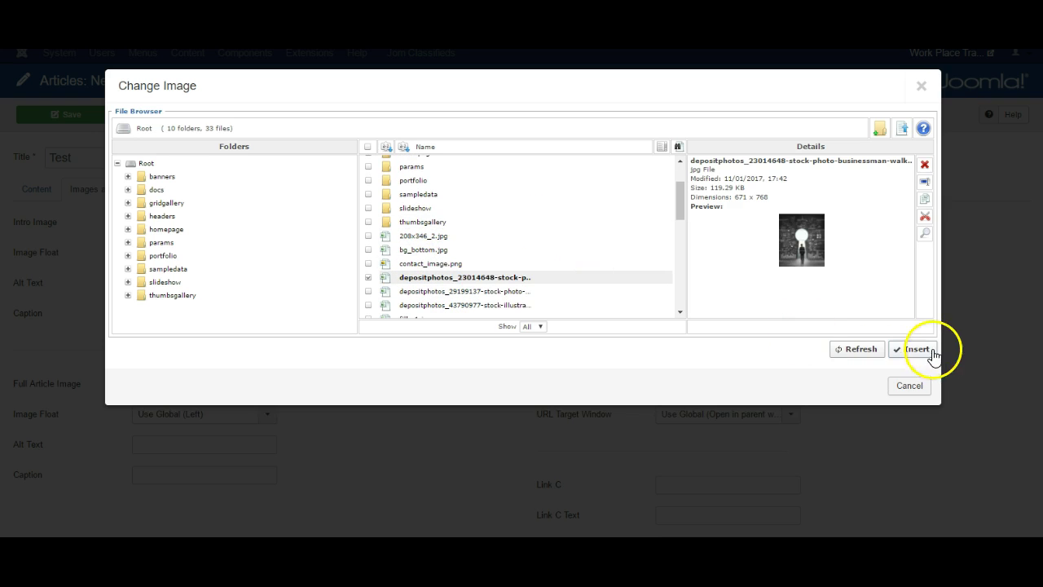
{"action": "left_click", "coordinate": [906, 351]}
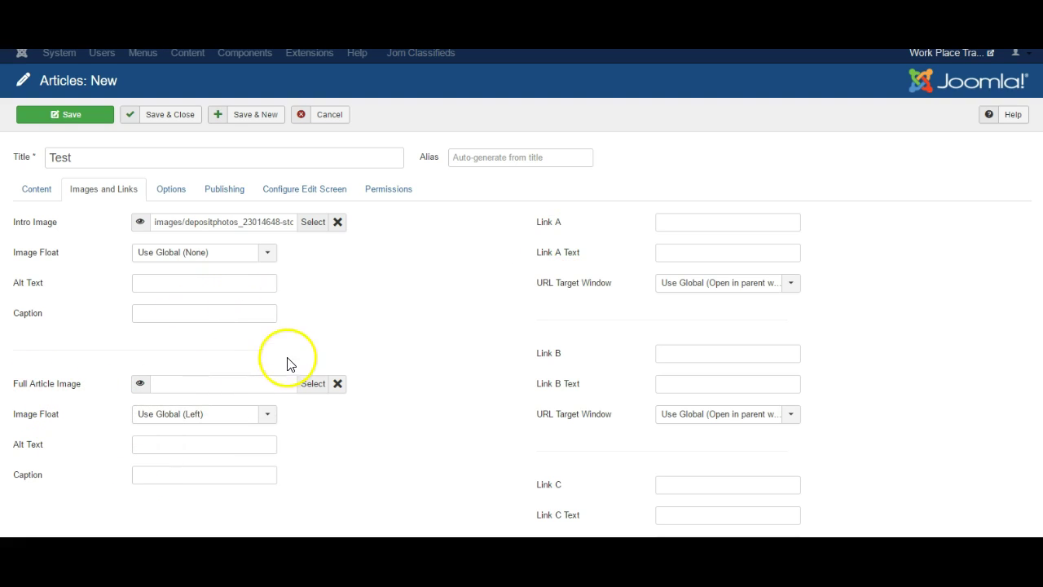
Set the full article image to filler1.jpg, then save and close the Test article.
{"action": "left_click", "coordinate": [308, 386]}
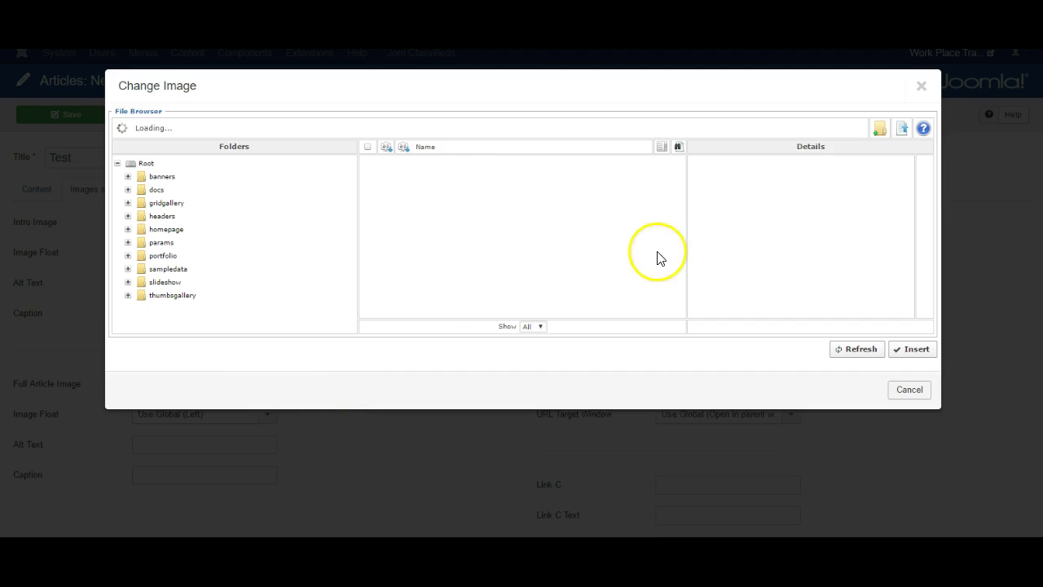
{"action": "scroll", "coordinate": [505, 274], "scroll_direction": "down", "scroll_amount": 1}
{"action": "scroll", "coordinate": [505, 273], "scroll_direction": "down", "scroll_amount": 3}
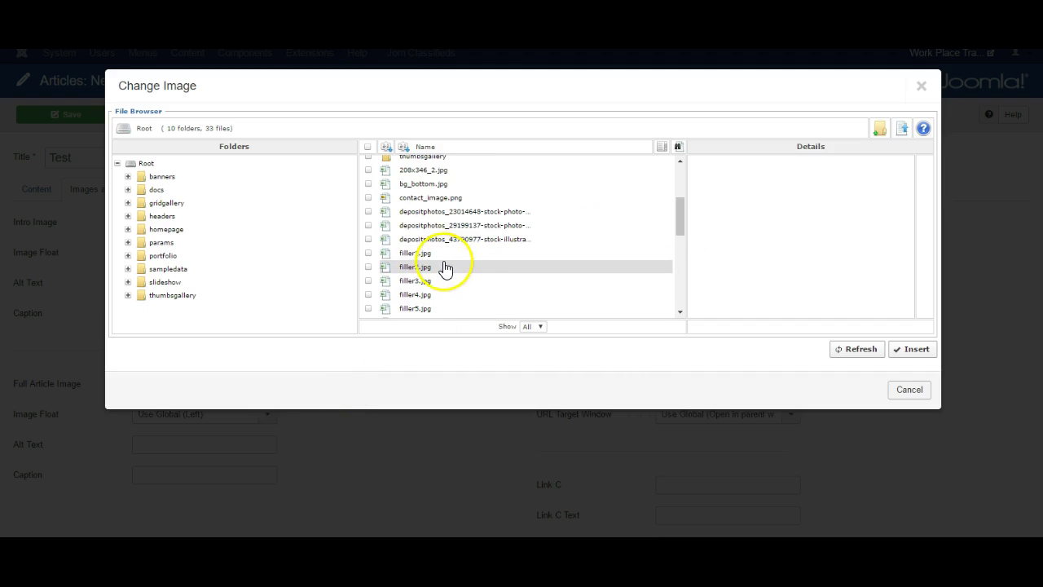
{"action": "left_click", "coordinate": [465, 240]}
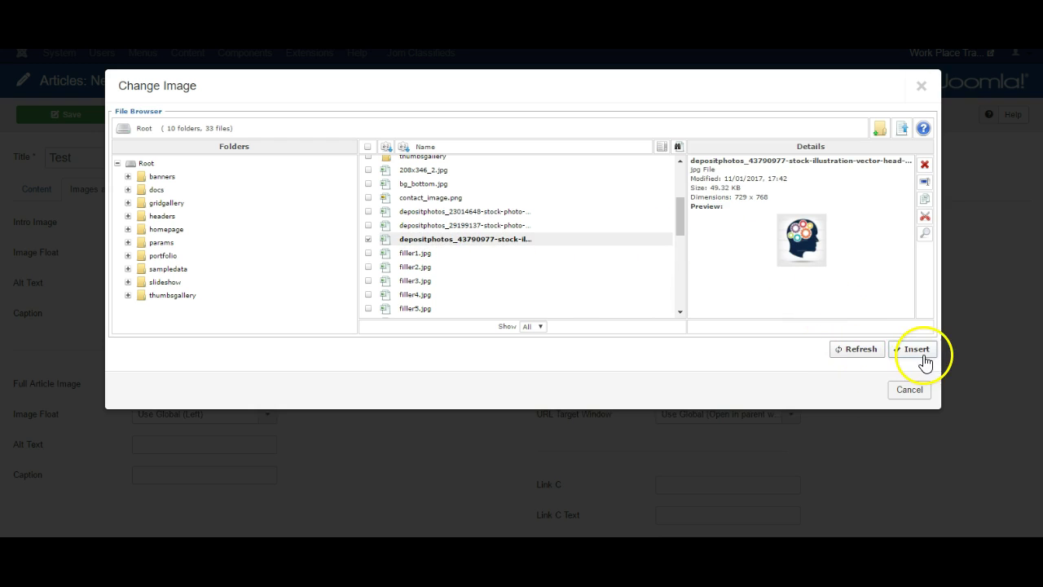
{"action": "left_click", "coordinate": [432, 253]}
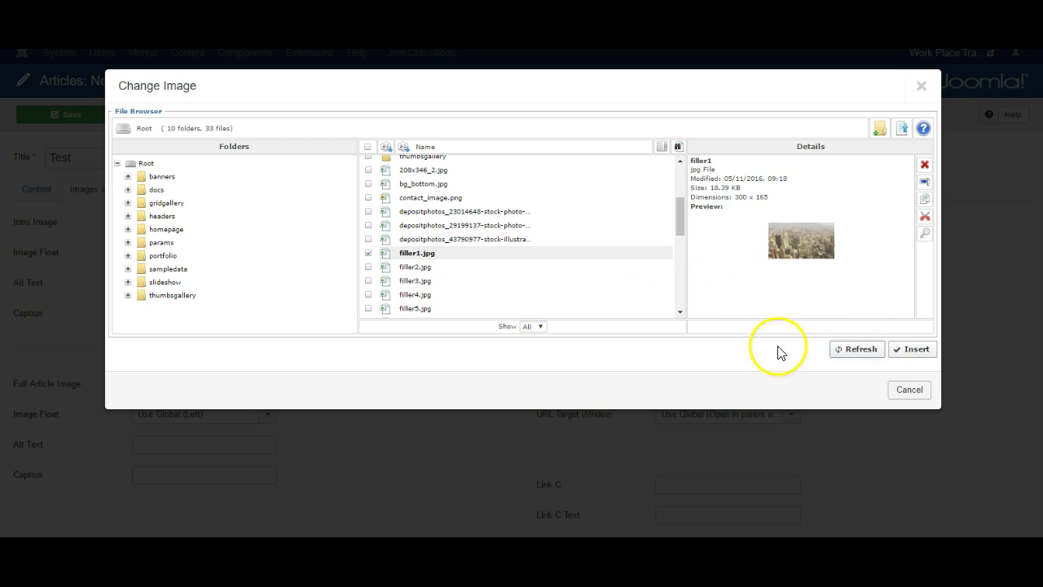
{"action": "left_click", "coordinate": [914, 349]}
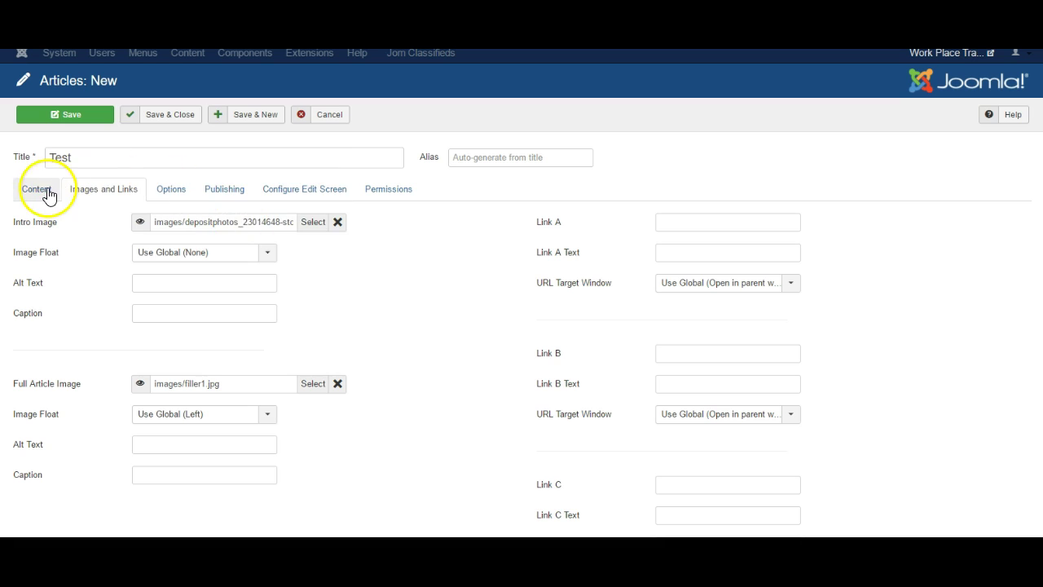
{"action": "left_click", "coordinate": [45, 193]}
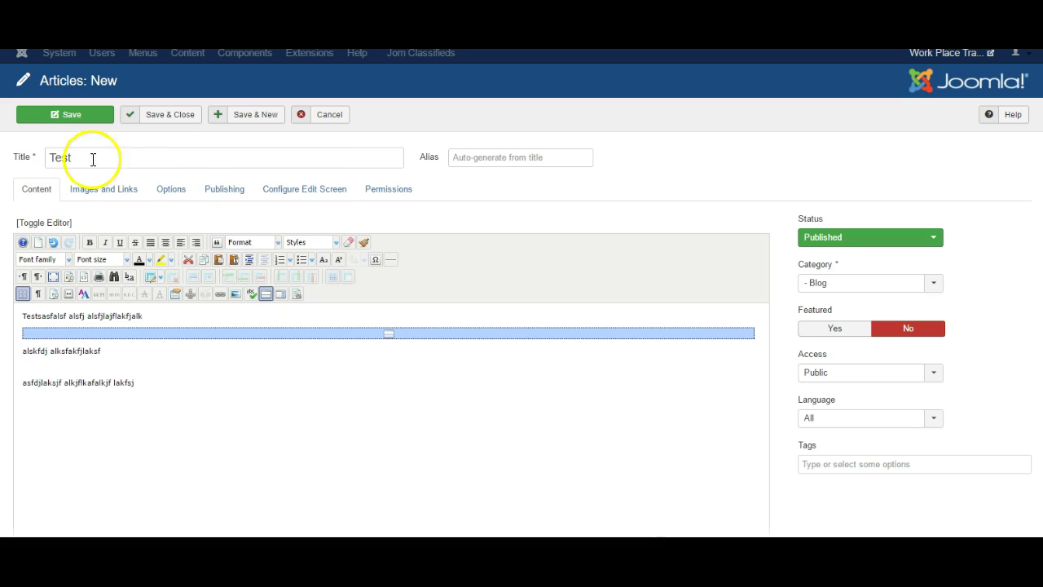
{"action": "left_click", "coordinate": [163, 119]}
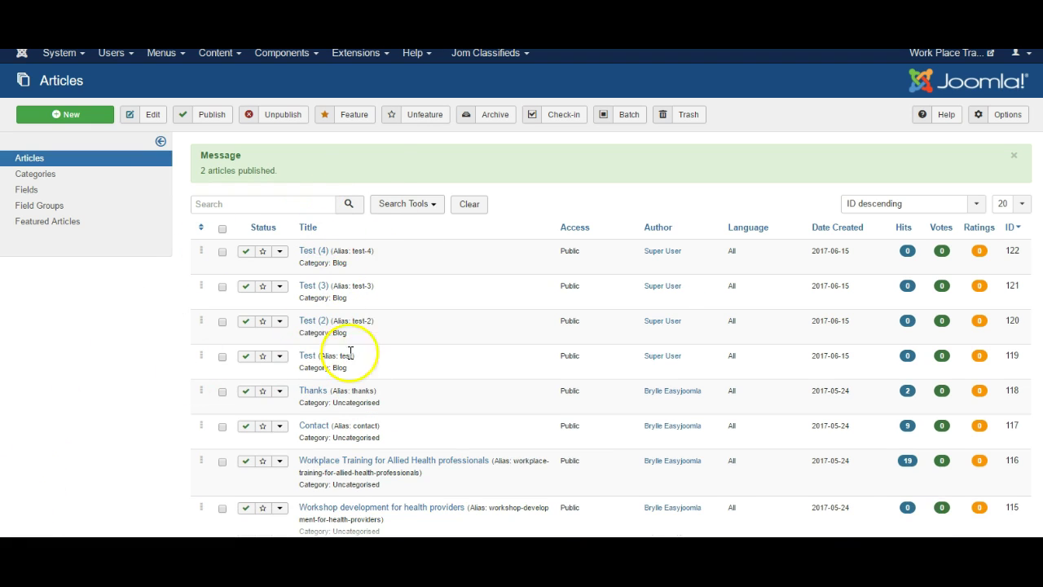
Create a new item in the Main Menu with the article menu item type Category Blog.
{"action": "left_click", "coordinate": [163, 53]}
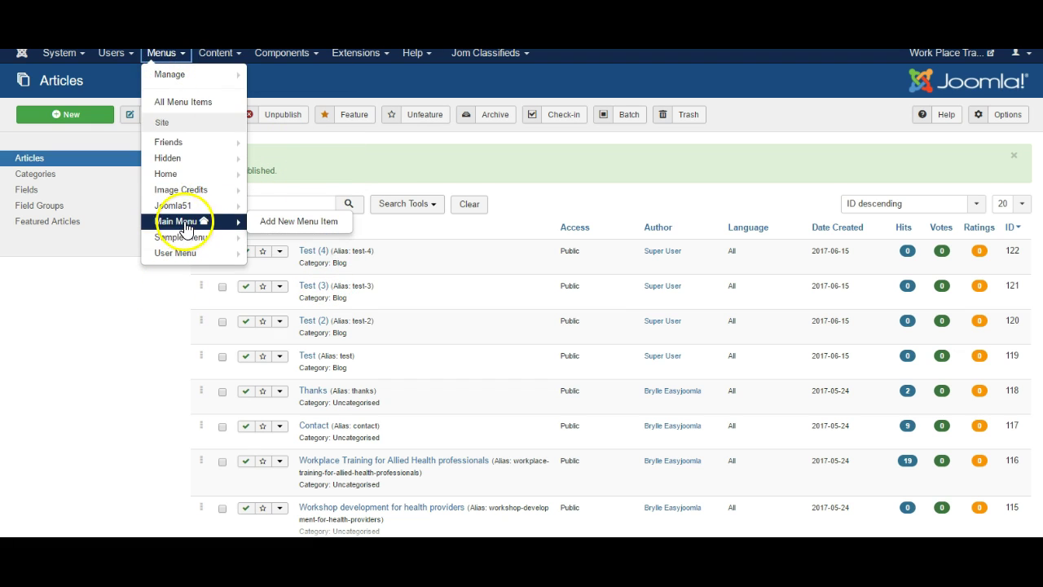
{"action": "left_click", "coordinate": [174, 222]}
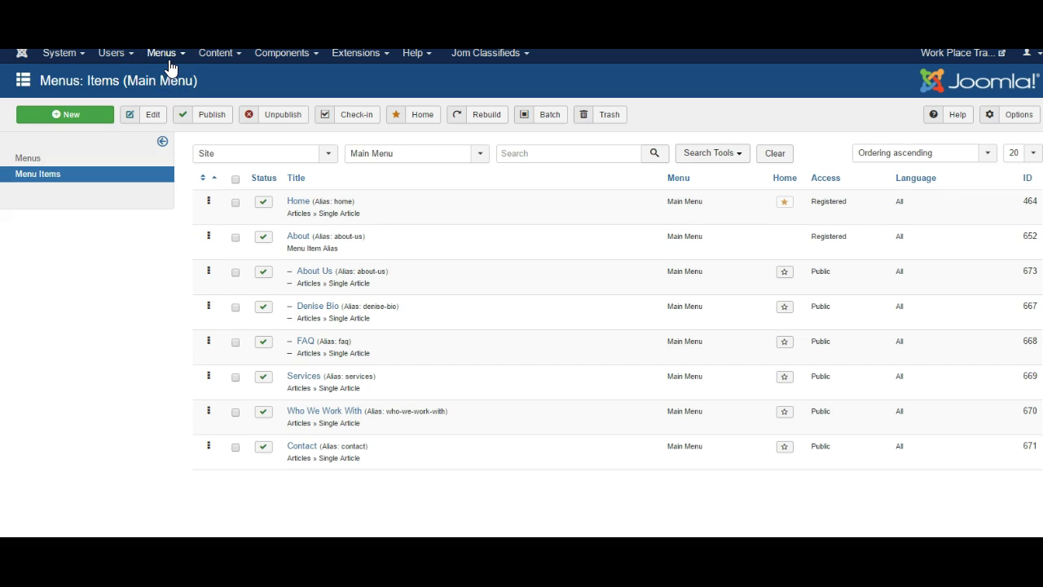
{"action": "left_click", "coordinate": [74, 130]}
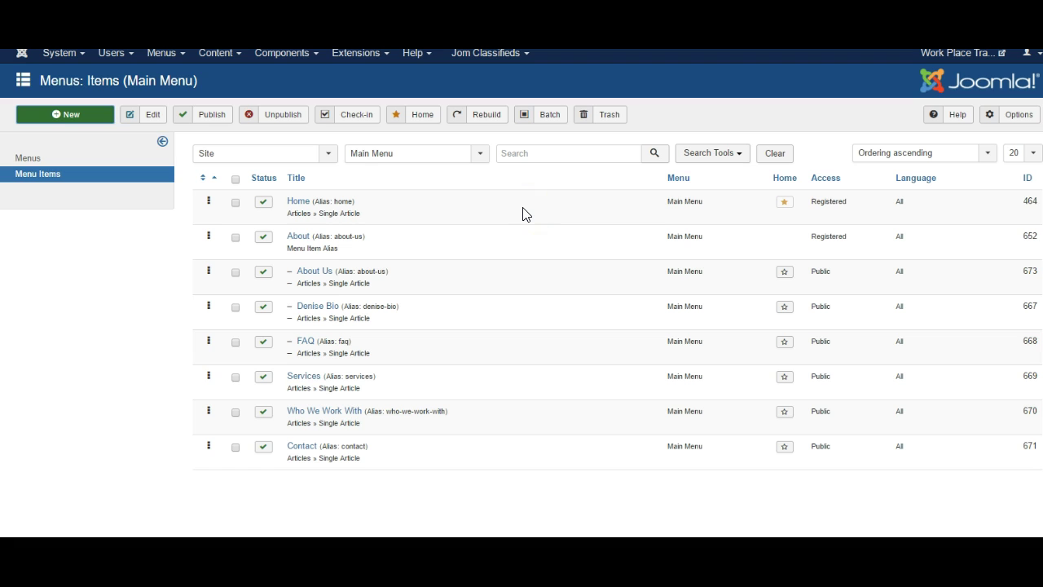
{"action": "left_click", "coordinate": [563, 203]}
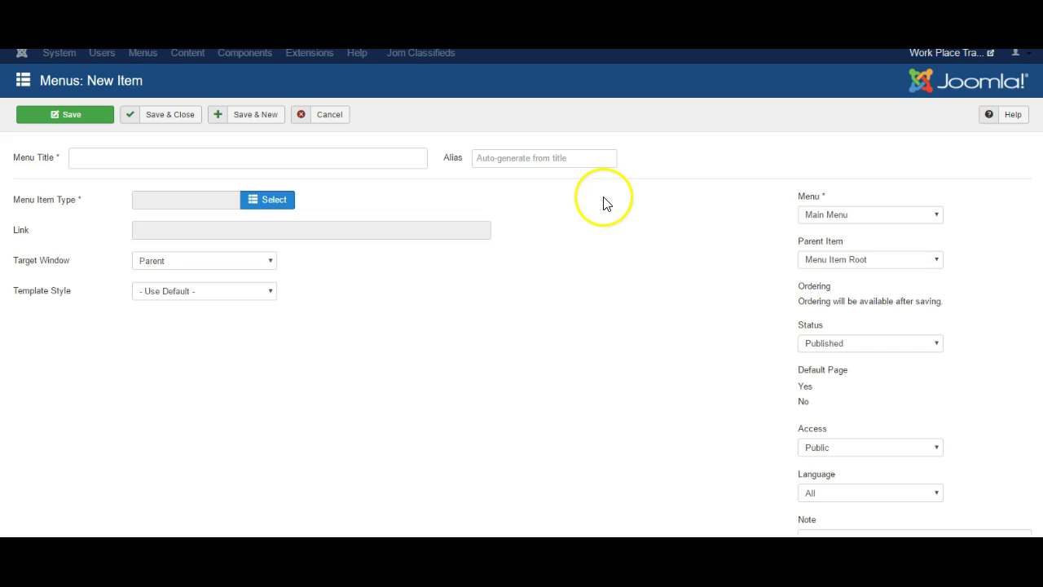
{"action": "left_click", "coordinate": [255, 224]}
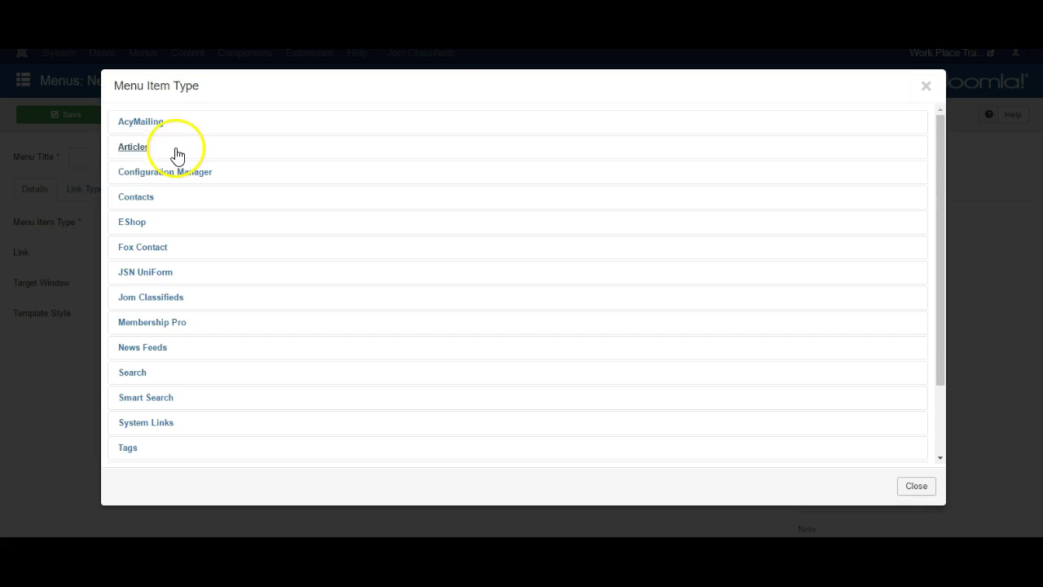
{"action": "left_click", "coordinate": [126, 148]}
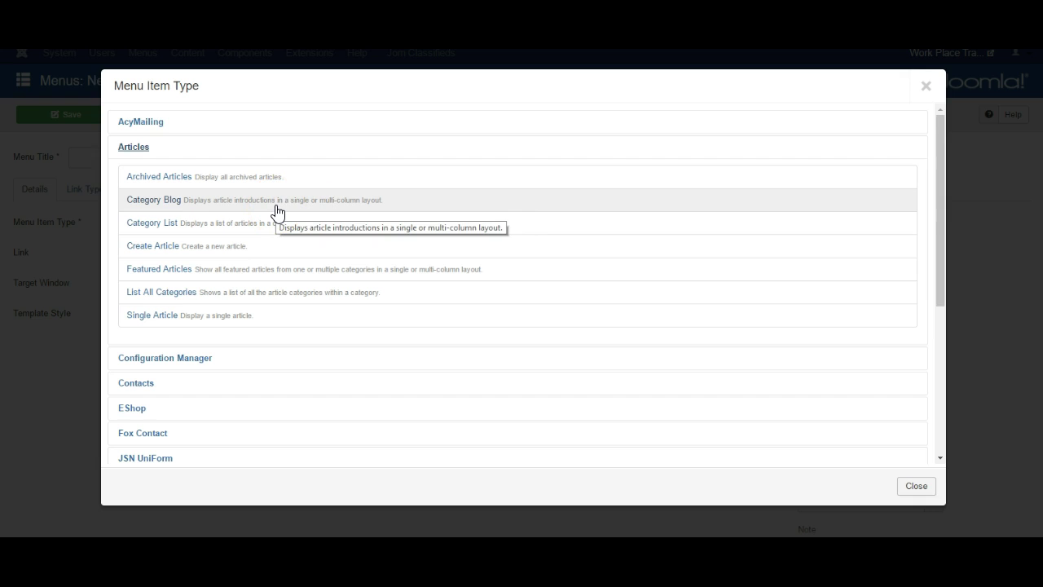
{"action": "left_click", "coordinate": [155, 201]}
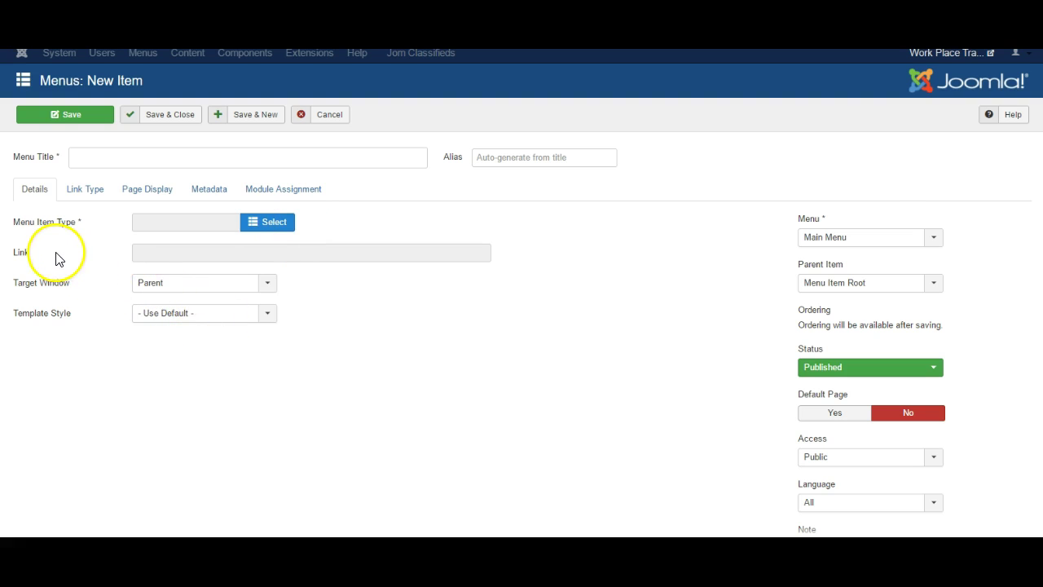
Choose Blog as the menu item's category and give it the menu title Blog.
{"action": "left_click", "coordinate": [263, 253]}
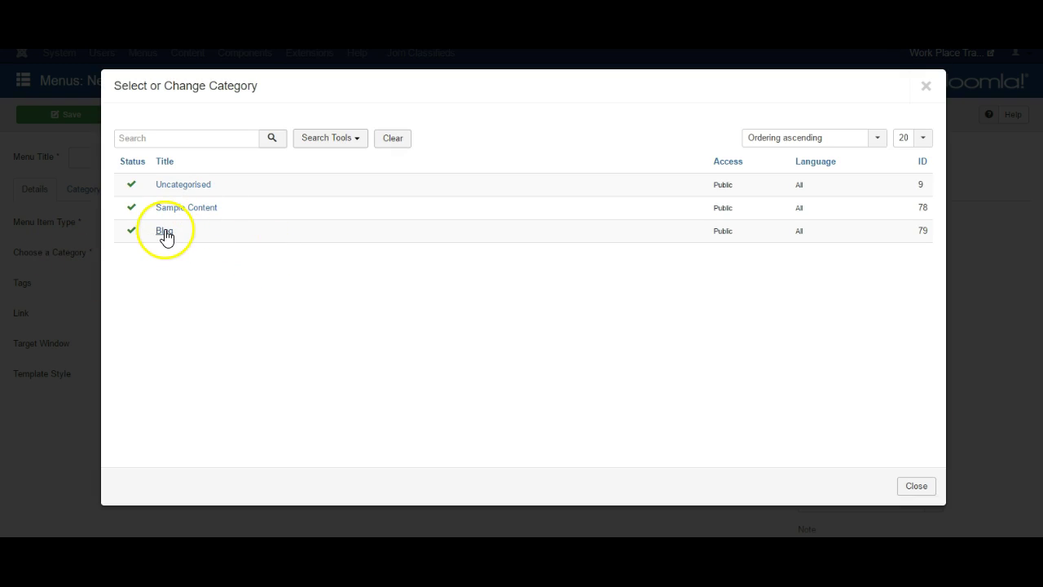
{"action": "left_click", "coordinate": [164, 232]}
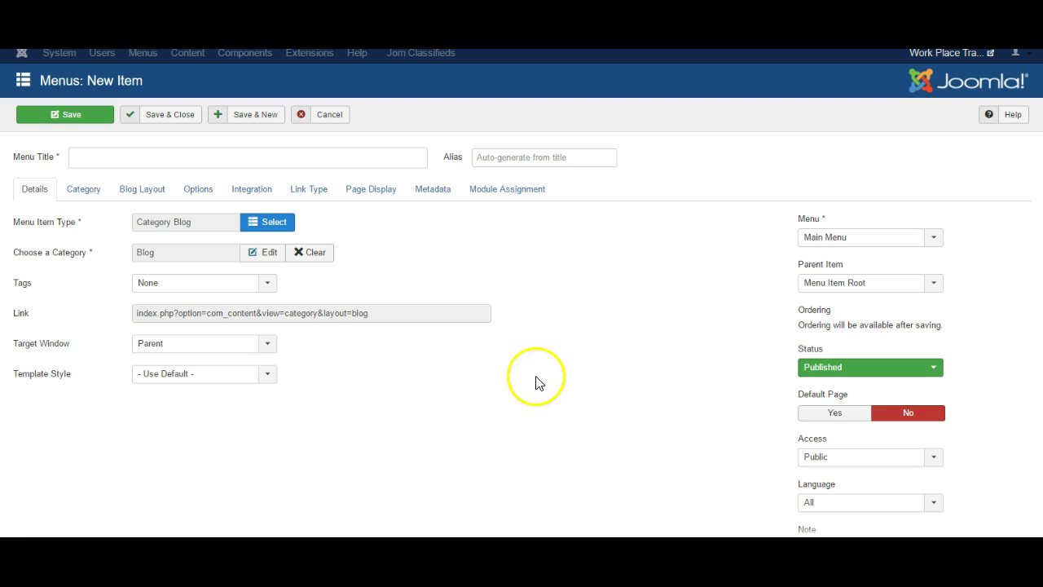
{"action": "left_click", "coordinate": [114, 159]}
{"action": "type", "text": "Blog"}
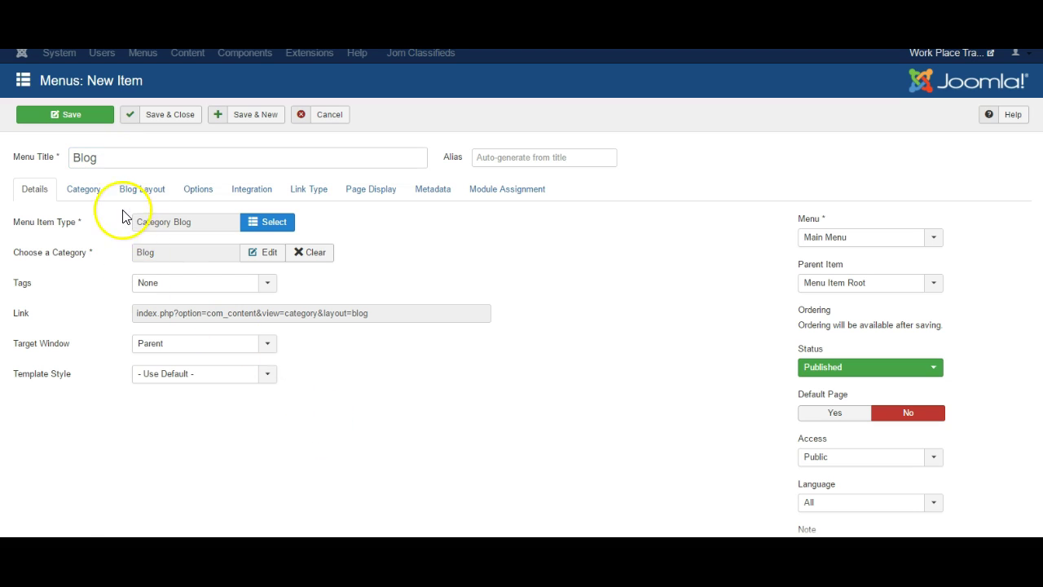
In the menu item's blog layout, set the number of leading articles to 1 and intro articles to 4.
{"action": "left_click", "coordinate": [133, 193]}
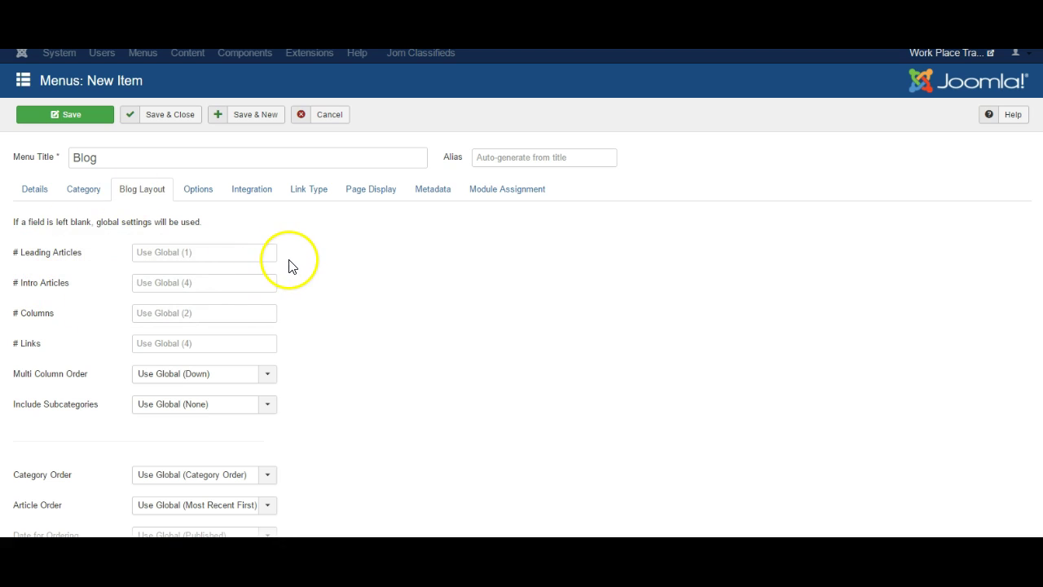
{"action": "left_click", "coordinate": [187, 252]}
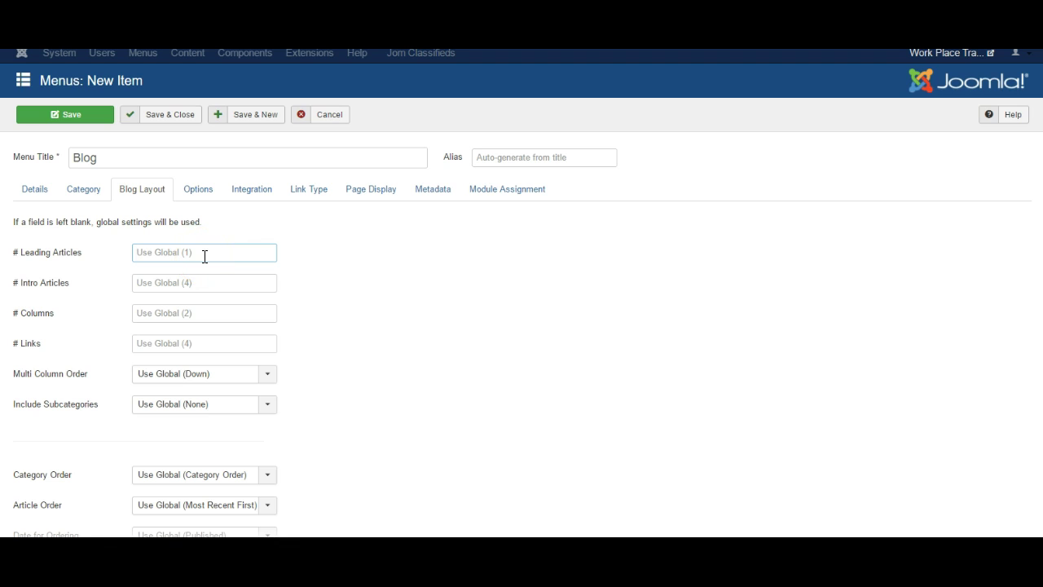
{"action": "mouse_move", "coordinate": [77, 255]}
{"action": "left_click", "coordinate": [163, 285]}
{"action": "mouse_move", "coordinate": [50, 282]}
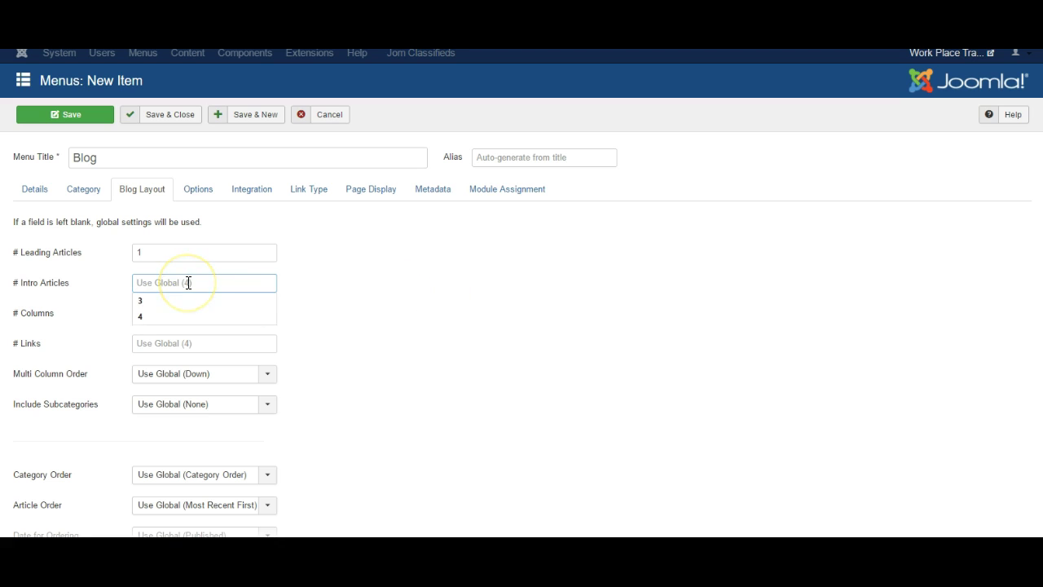
{"action": "left_click", "coordinate": [352, 297]}
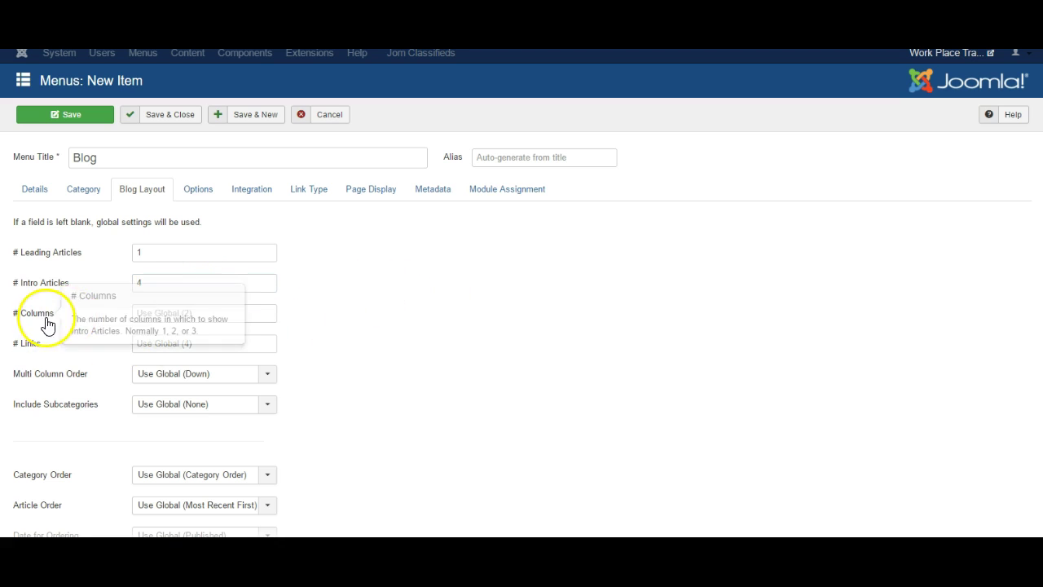
Set the blog layout to 2 columns and 5 links, leaving the ordering and pagination settings on global.
{"action": "left_click", "coordinate": [218, 313]}
{"action": "type", "text": "2"}
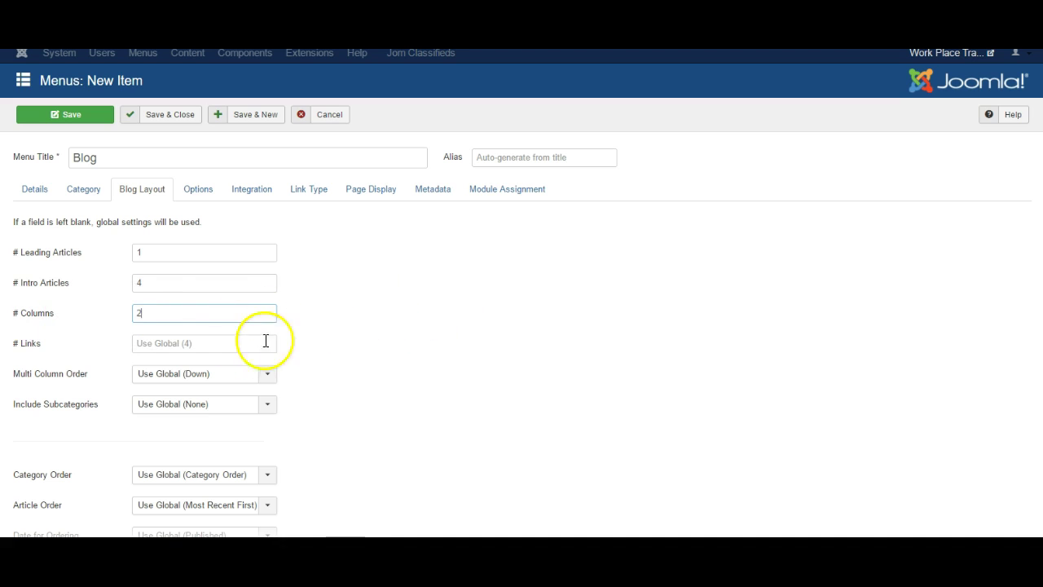
{"action": "left_click", "coordinate": [186, 346]}
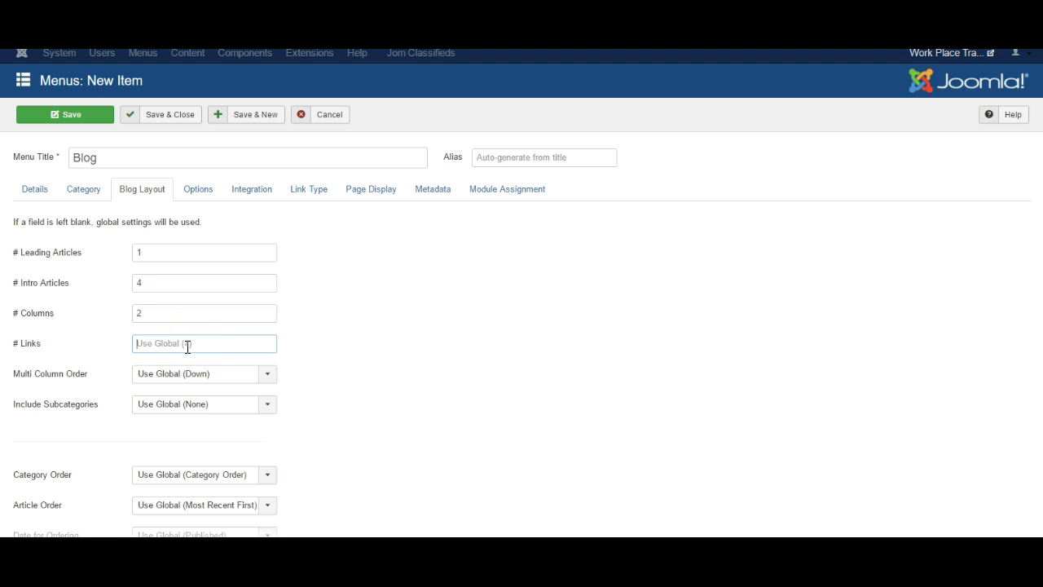
{"action": "left_click", "coordinate": [367, 346]}
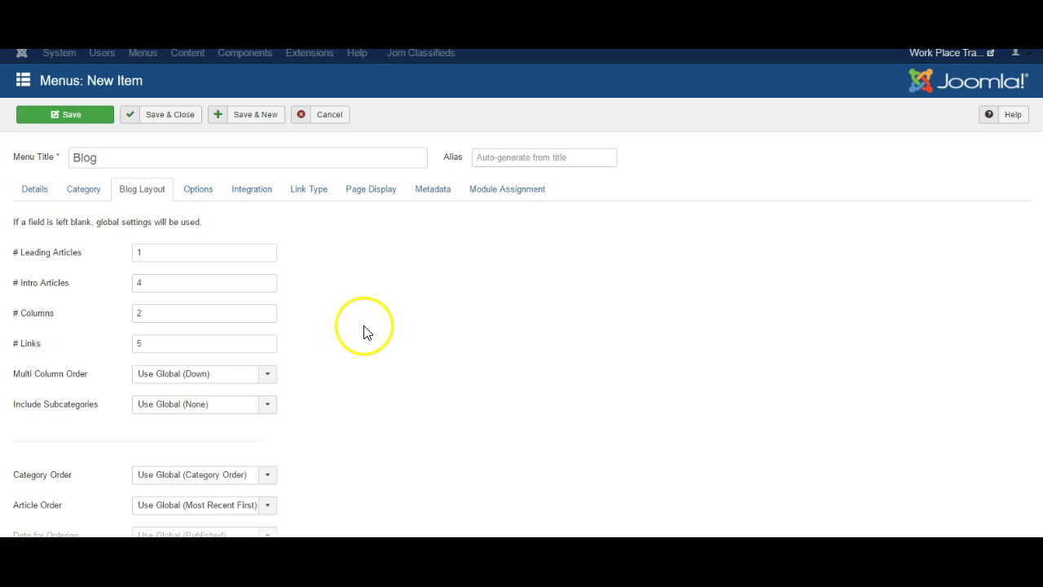
{"action": "scroll", "coordinate": [365, 342], "scroll_direction": "down", "scroll_amount": 2}
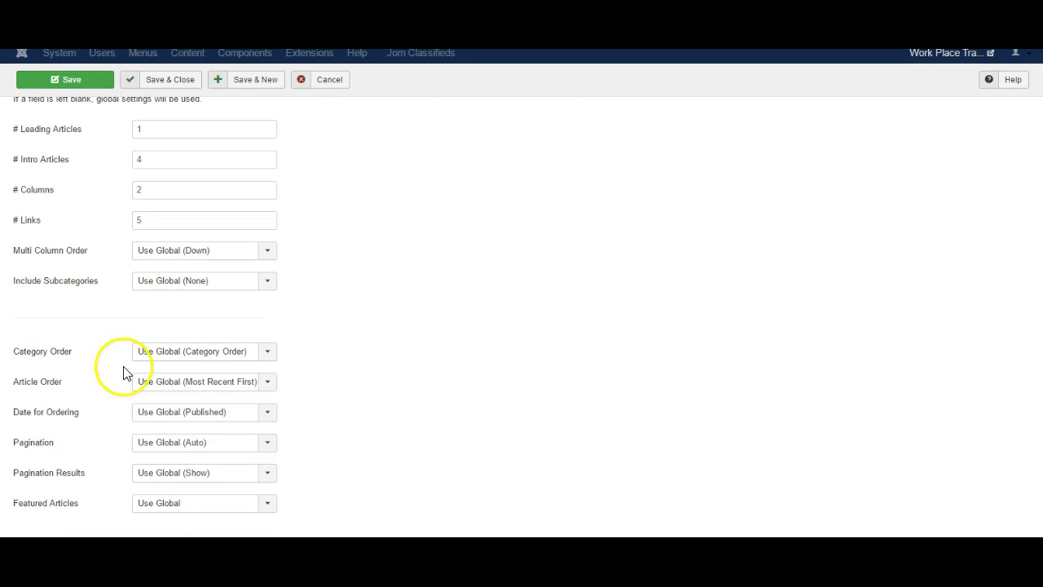
{"action": "scroll", "coordinate": [431, 416], "scroll_direction": "up", "scroll_amount": 2}
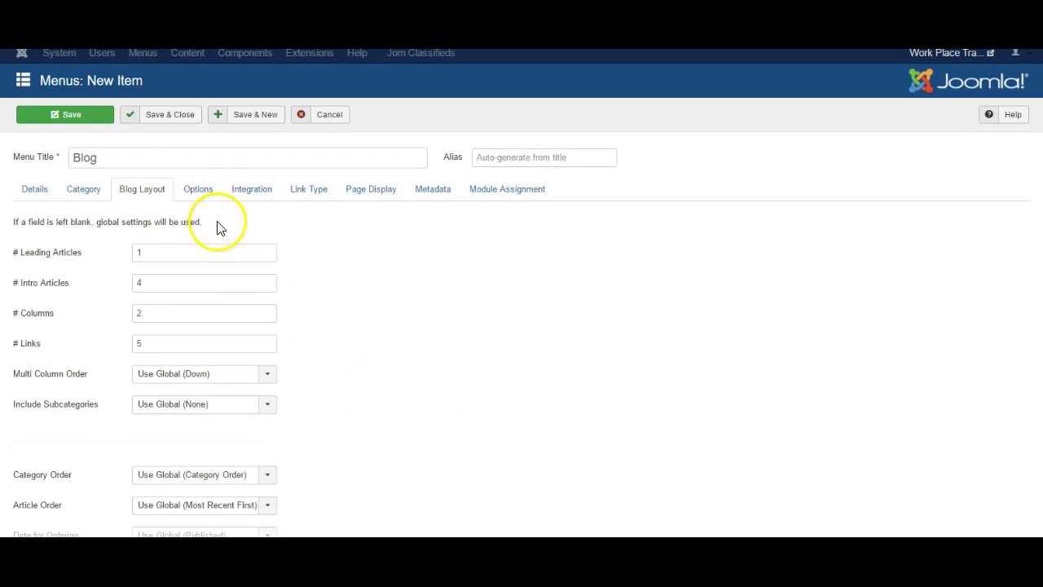
Save and close the Blog menu item with Show Title left on the global setting, and reload the live website.
{"action": "left_click", "coordinate": [197, 193]}
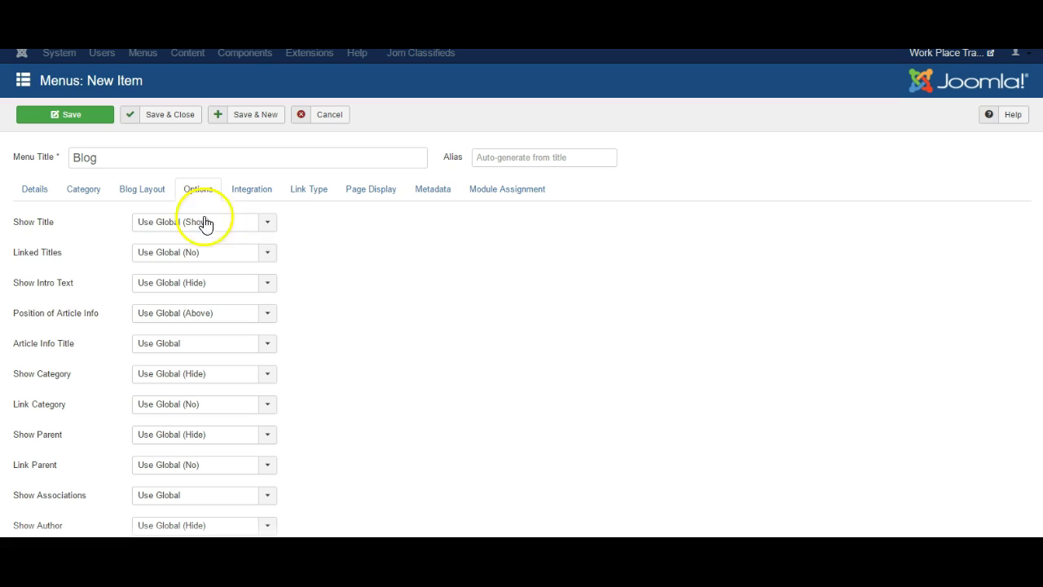
{"action": "left_click", "coordinate": [268, 225]}
{"action": "left_click", "coordinate": [248, 236]}
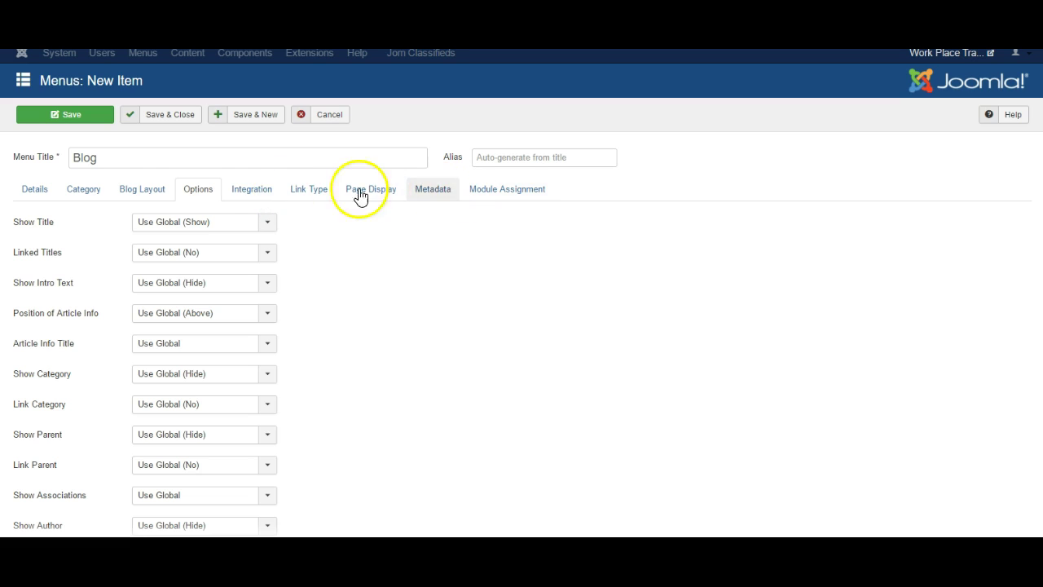
{"action": "left_click", "coordinate": [35, 189]}
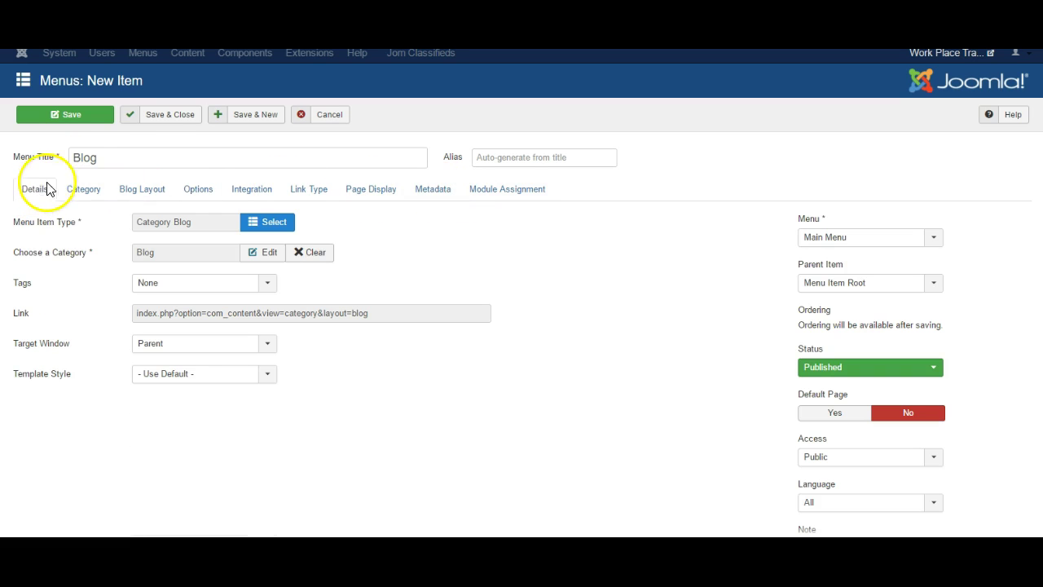
{"action": "left_click", "coordinate": [169, 121]}
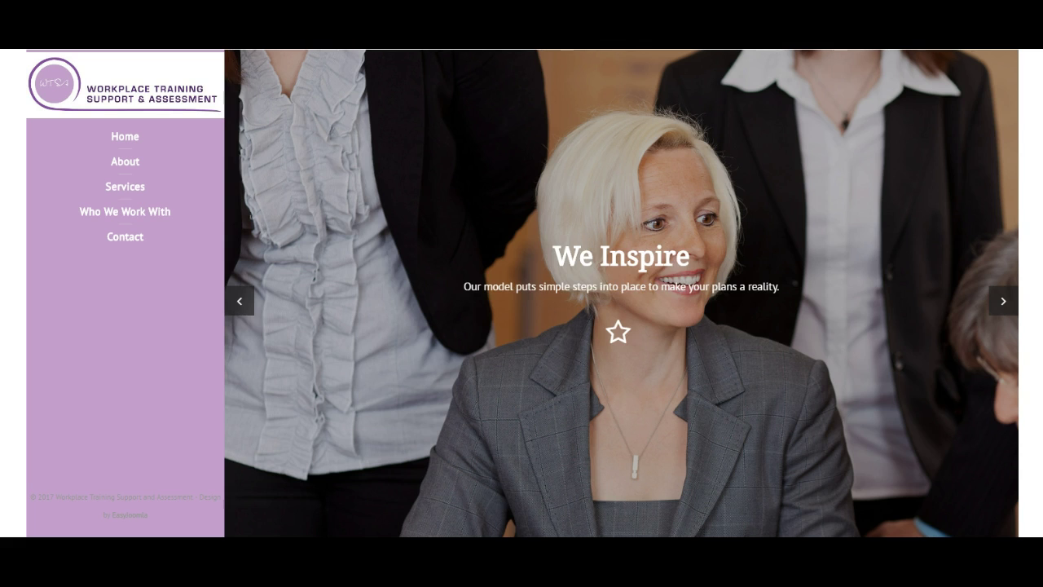
{"action": "key", "text": "F5"}
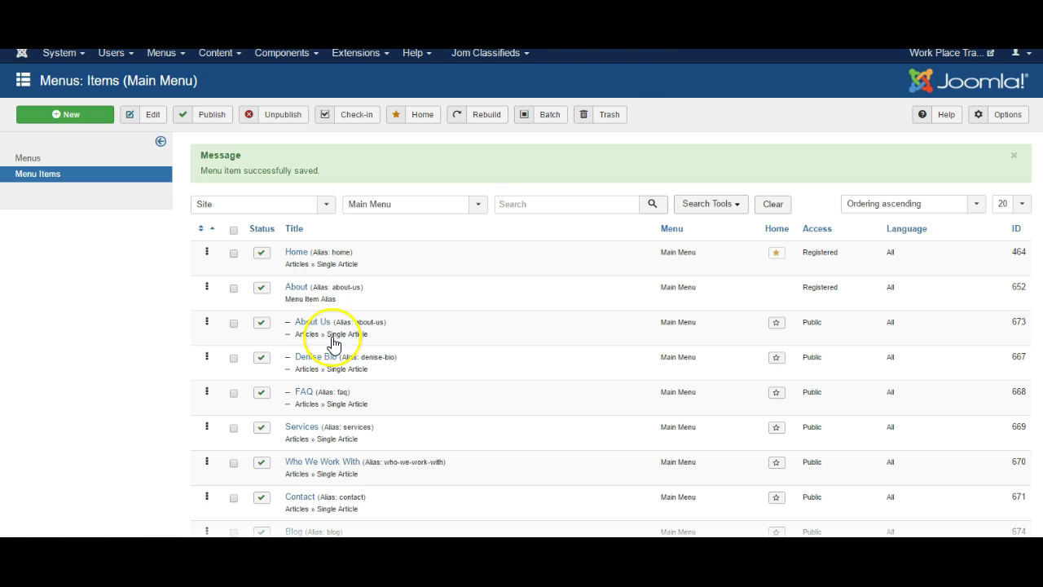
Reopen the Blog item from the Main Menu's item list and show its blog layout settings.
{"action": "scroll", "coordinate": [330, 440], "scroll_direction": "down", "scroll_amount": 1}
{"action": "left_click", "coordinate": [291, 479]}
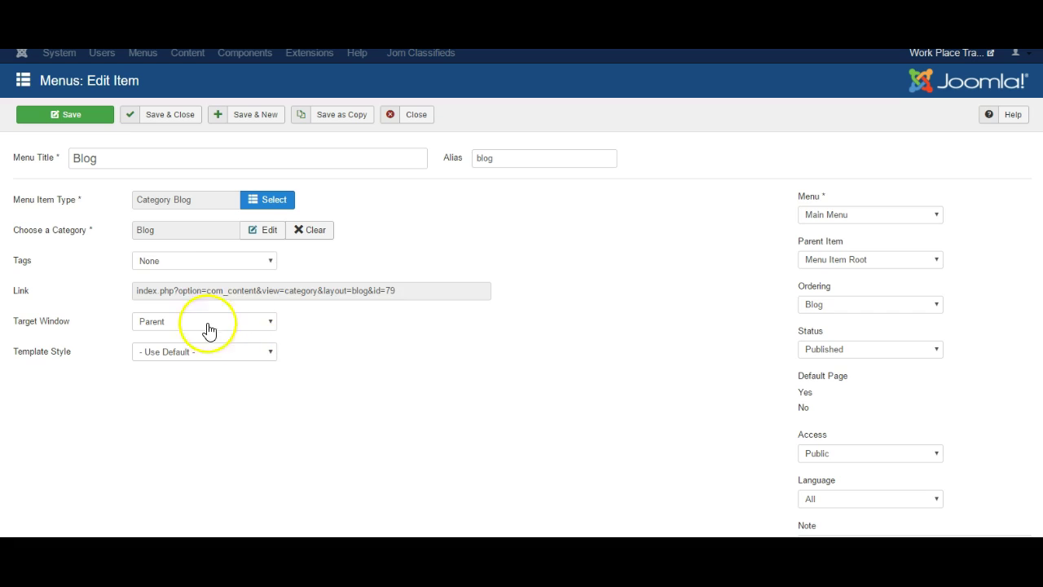
{"action": "left_click", "coordinate": [141, 188]}
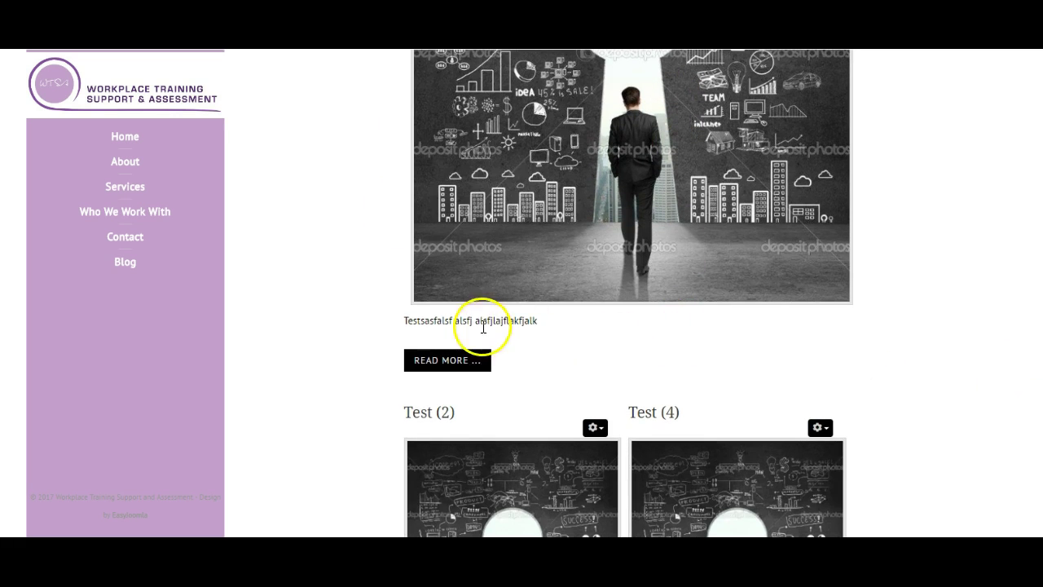
Examine the website's Blog page, comparing the leading article and the two-column intro articles with the configured layout.
{"action": "scroll", "coordinate": [737, 365], "scroll_direction": "down", "scroll_amount": 5}
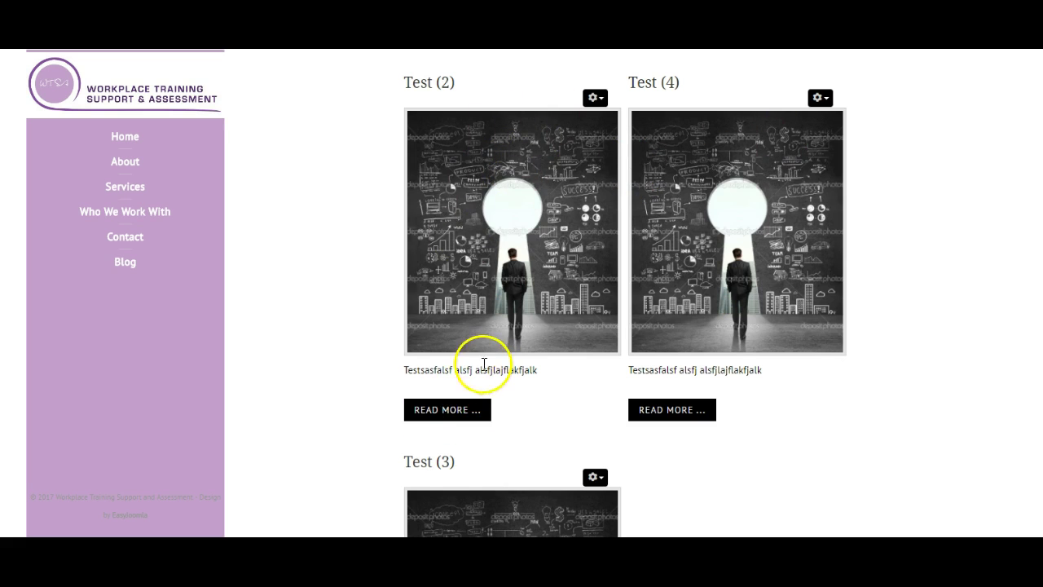
{"action": "scroll", "coordinate": [583, 399], "scroll_direction": "down", "scroll_amount": 1}
{"action": "scroll", "coordinate": [582, 399], "scroll_direction": "down", "scroll_amount": 5}
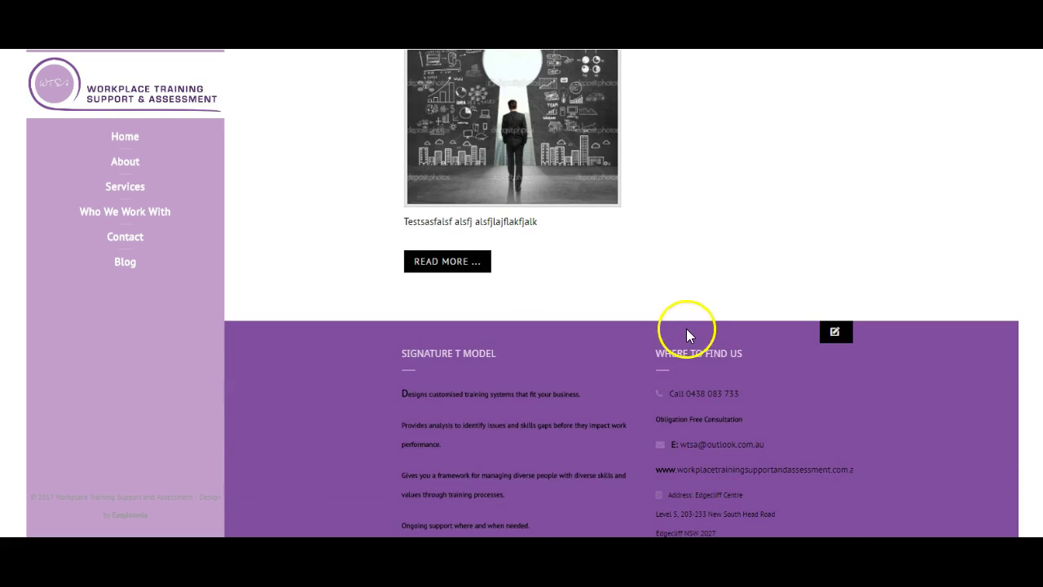
{"action": "scroll", "coordinate": [676, 309], "scroll_direction": "up", "scroll_amount": 2}
{"action": "scroll", "coordinate": [661, 279], "scroll_direction": "up", "scroll_amount": 2}
{"action": "scroll", "coordinate": [651, 214], "scroll_direction": "down", "scroll_amount": 2}
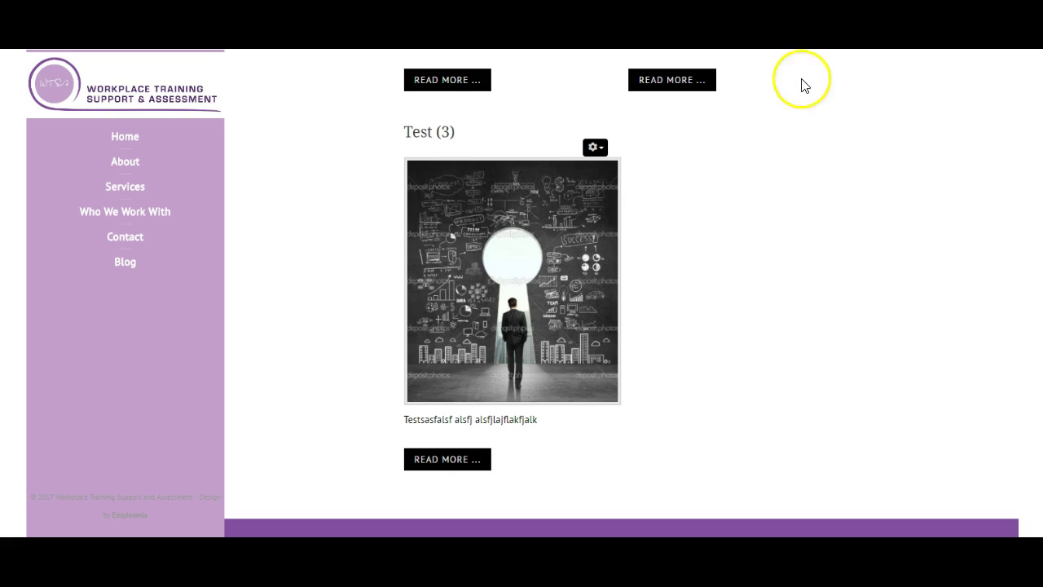
{"action": "scroll", "coordinate": [787, 190], "scroll_direction": "up", "scroll_amount": 5}
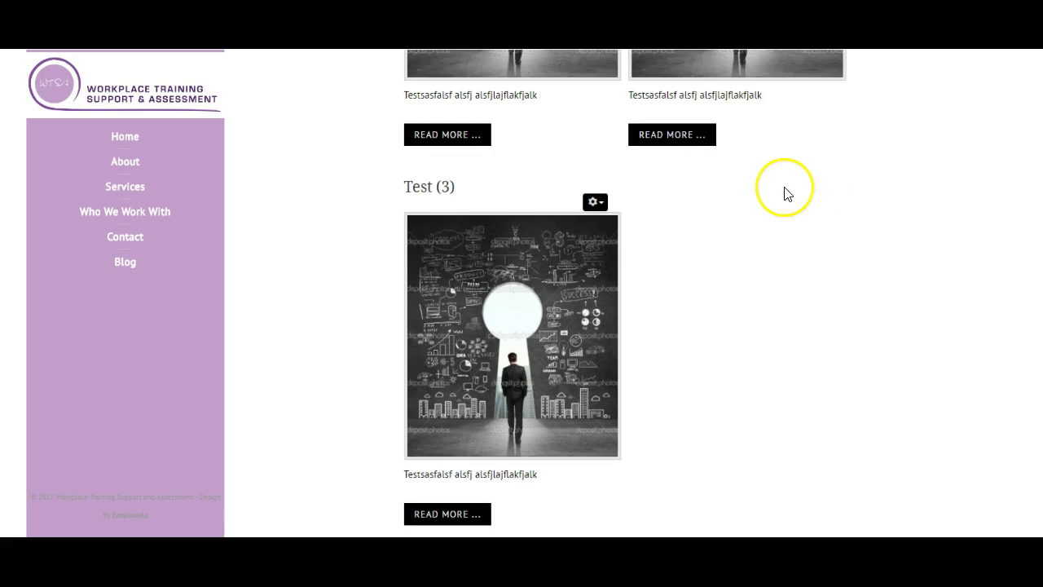